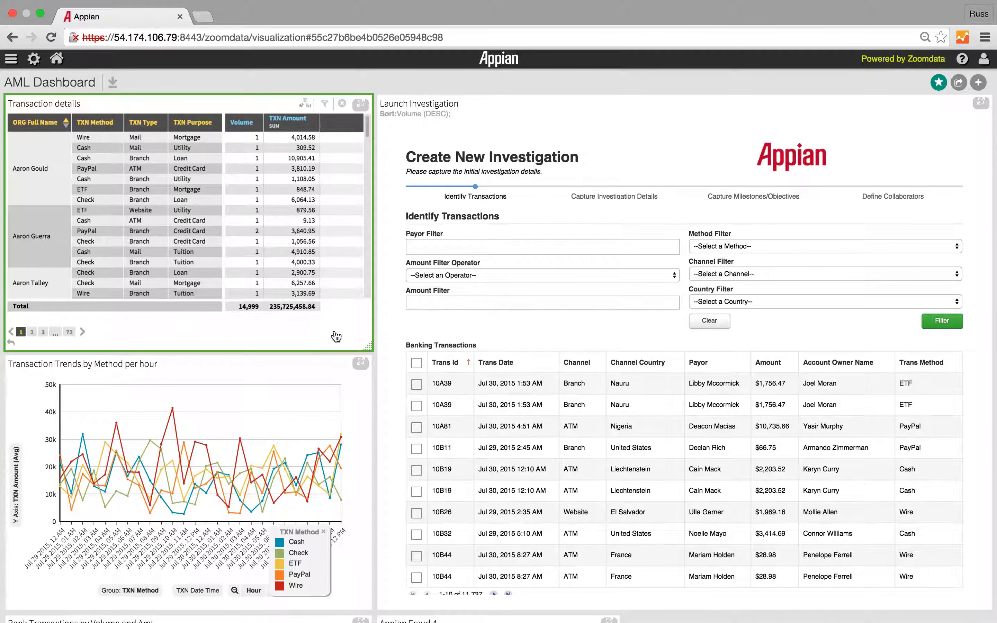
Step: Enlarge the Transaction details table, sort it by Volume from highest to lowest, and set the TXN Amount metric to Avg
{"action": "left_click", "coordinate": [360, 103]}
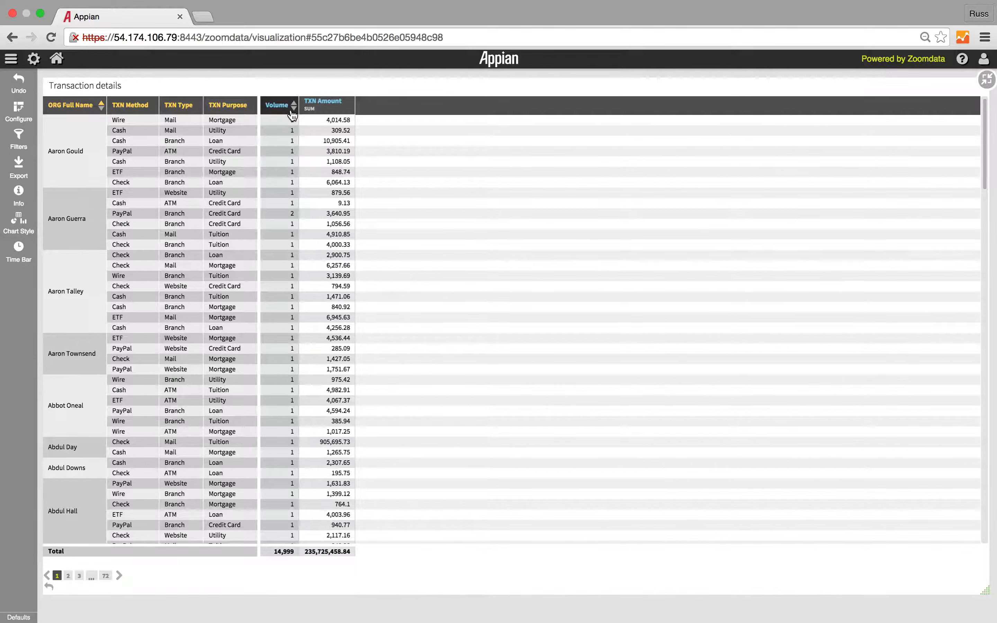
{"action": "left_click", "coordinate": [295, 111]}
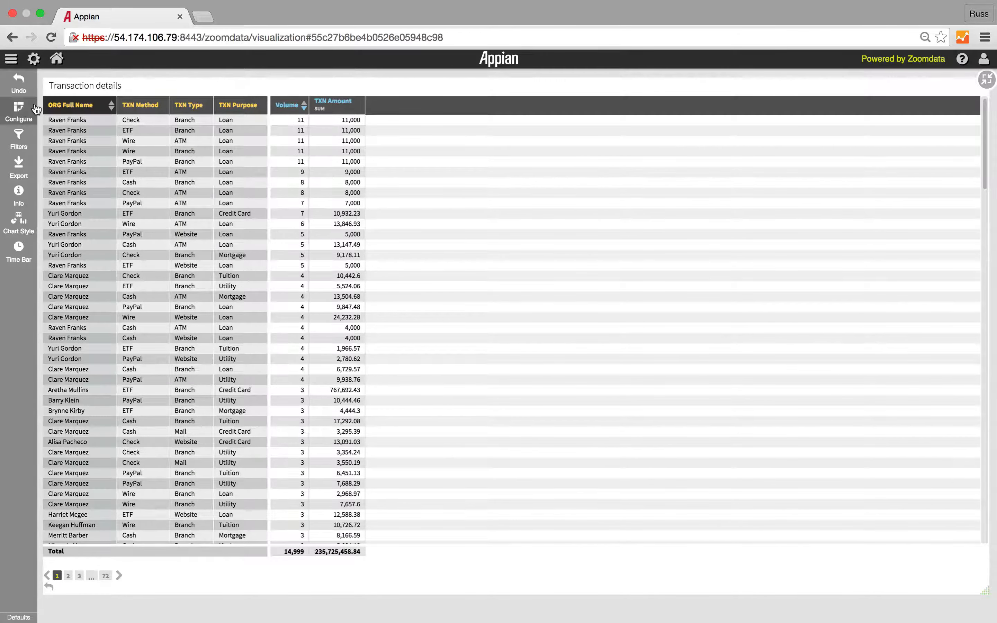
{"action": "left_click", "coordinate": [19, 111]}
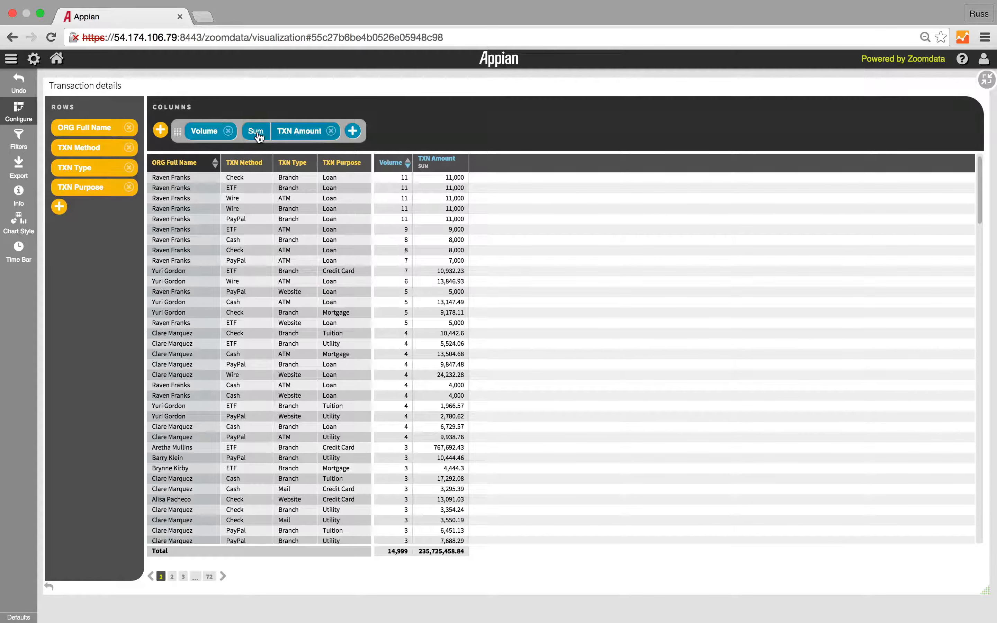
{"action": "left_click", "coordinate": [258, 135]}
{"action": "left_click", "coordinate": [377, 224]}
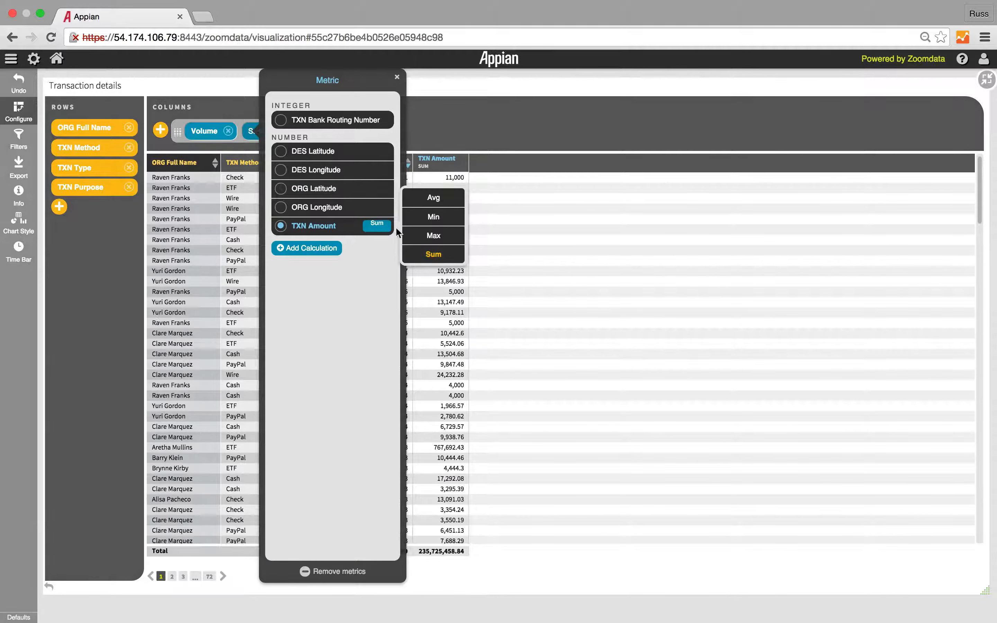
{"action": "left_click", "coordinate": [431, 199]}
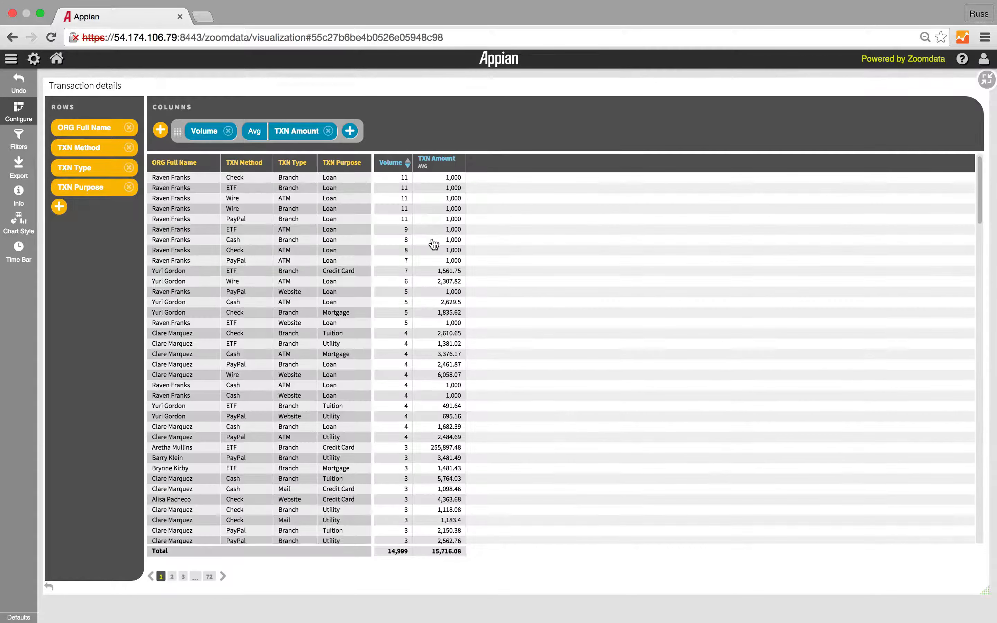
Step: Filter the Transaction details table on ORG Full Name to include only the account holder with the highest transaction volume
{"action": "left_click", "coordinate": [18, 144]}
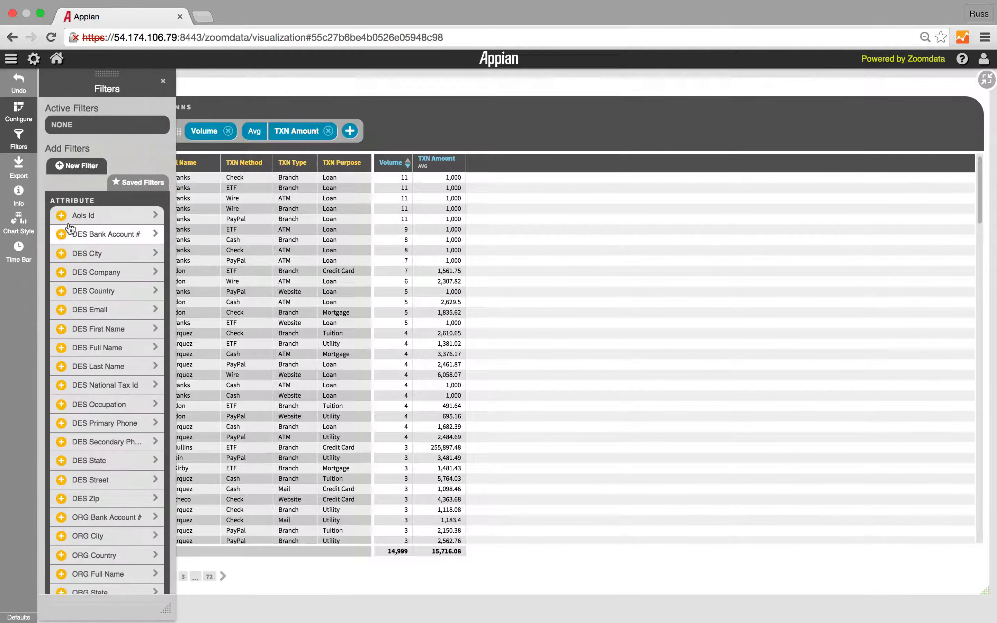
{"action": "scroll", "coordinate": [103, 536], "scroll_direction": "down", "scroll_amount": 2}
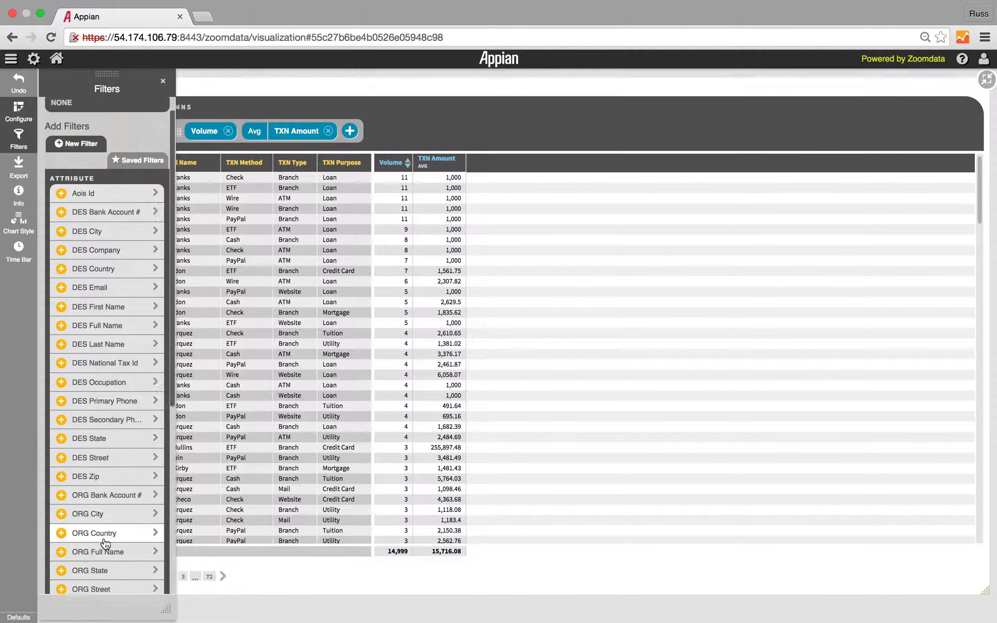
{"action": "left_click", "coordinate": [105, 544]}
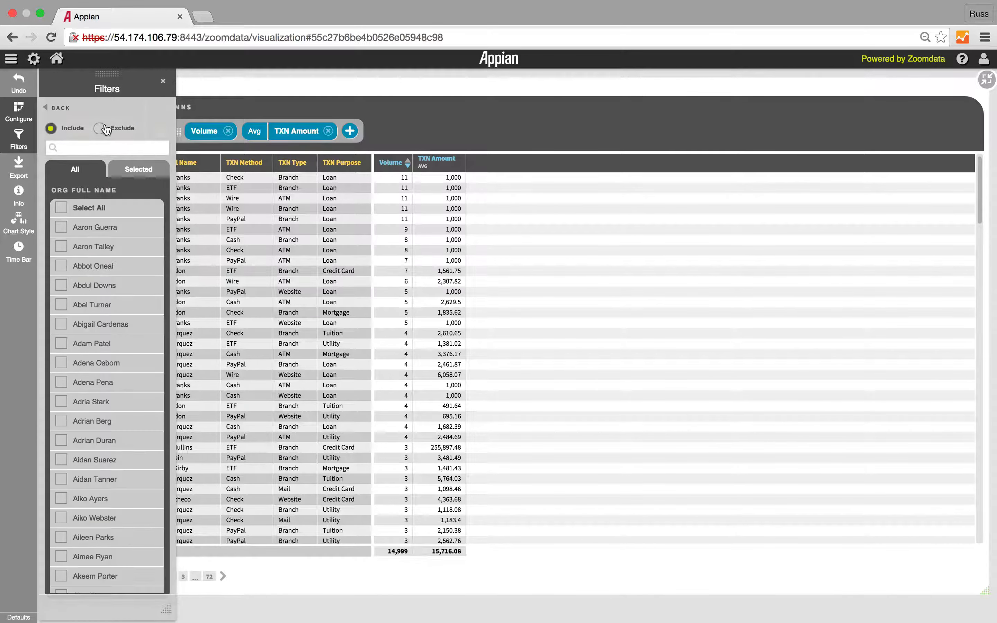
{"action": "type", "text": "fran"}
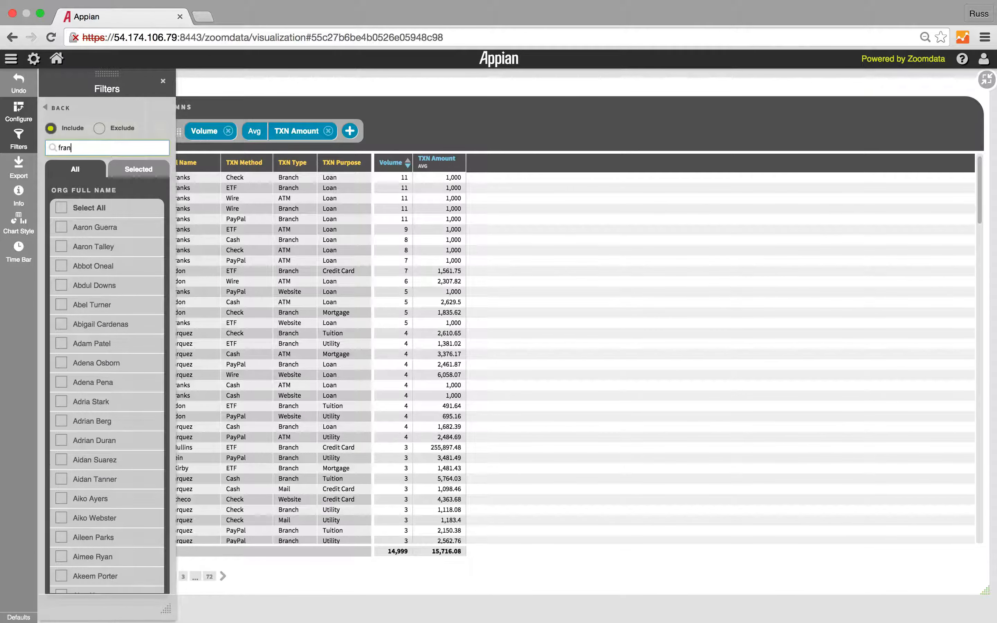
{"action": "left_click", "coordinate": [61, 382]}
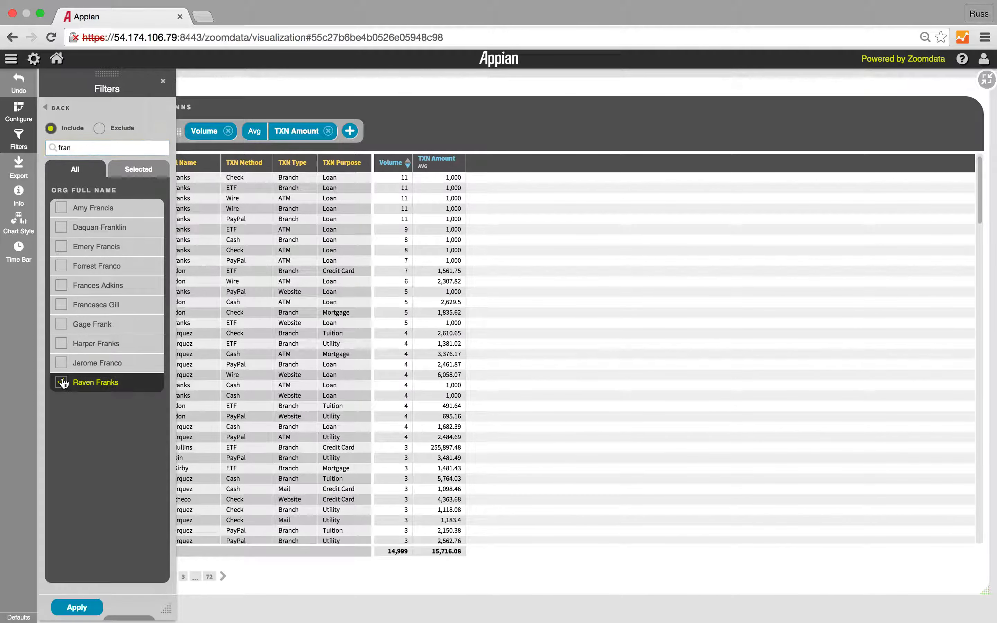
{"action": "left_click", "coordinate": [76, 606]}
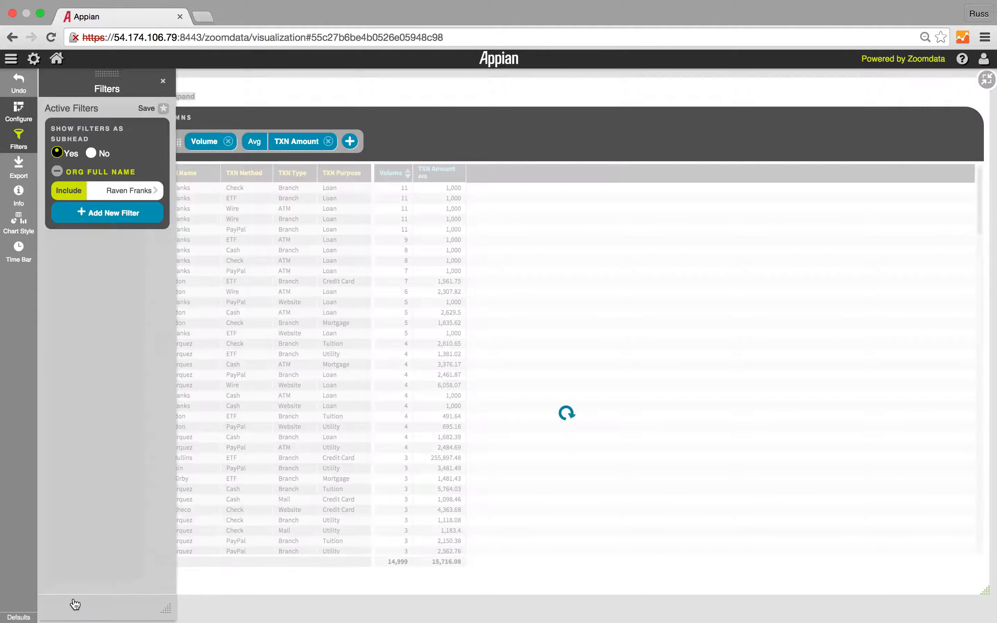
{"action": "left_click", "coordinate": [21, 146]}
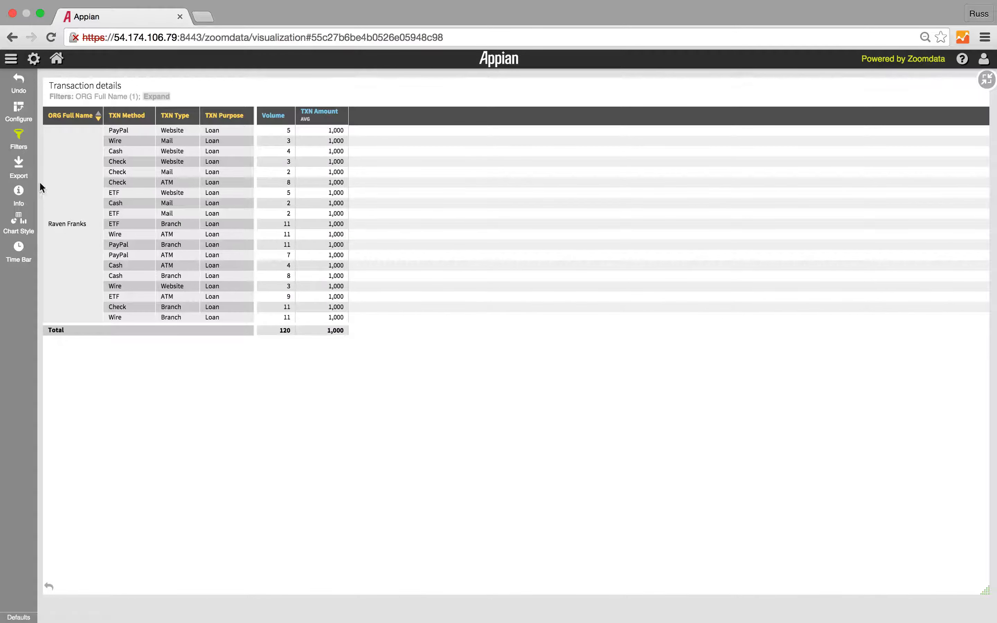
Step: Export the raw data of the filtered Transaction details table
{"action": "left_click", "coordinate": [17, 169]}
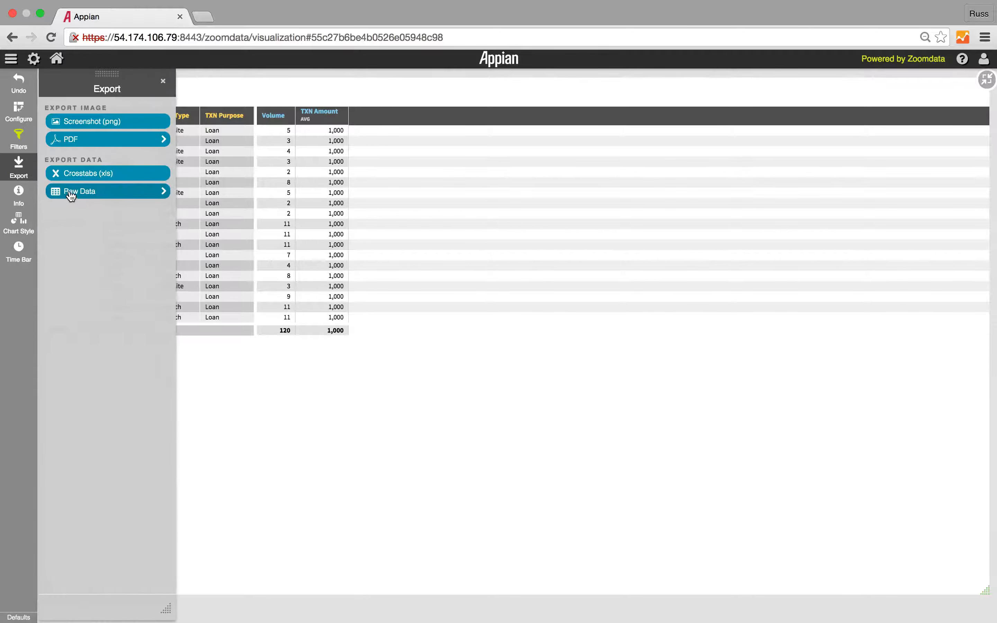
{"action": "left_click", "coordinate": [70, 193]}
{"action": "left_click", "coordinate": [90, 194]}
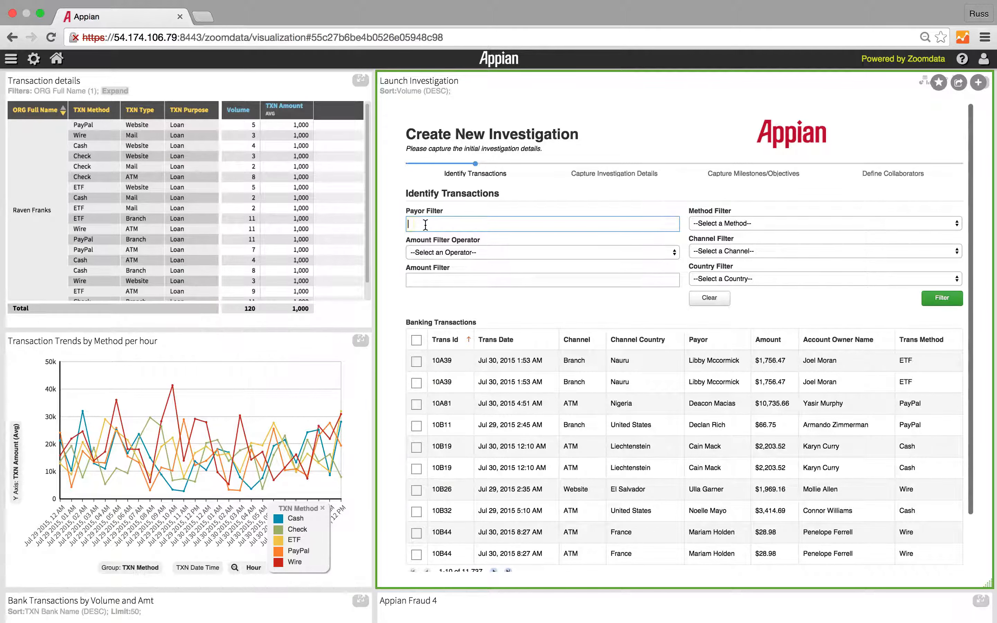
Step: Filter the new investigation's banking transactions by the flagged payor's full name, select all matching transactions, and continue
{"action": "type", "text": "frank"}
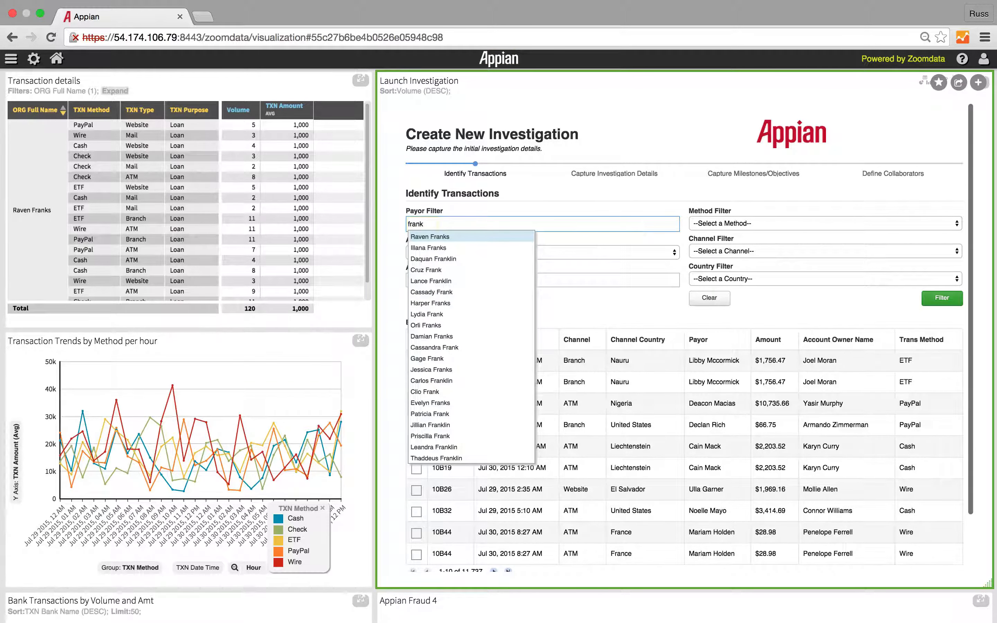
{"action": "left_click", "coordinate": [431, 237]}
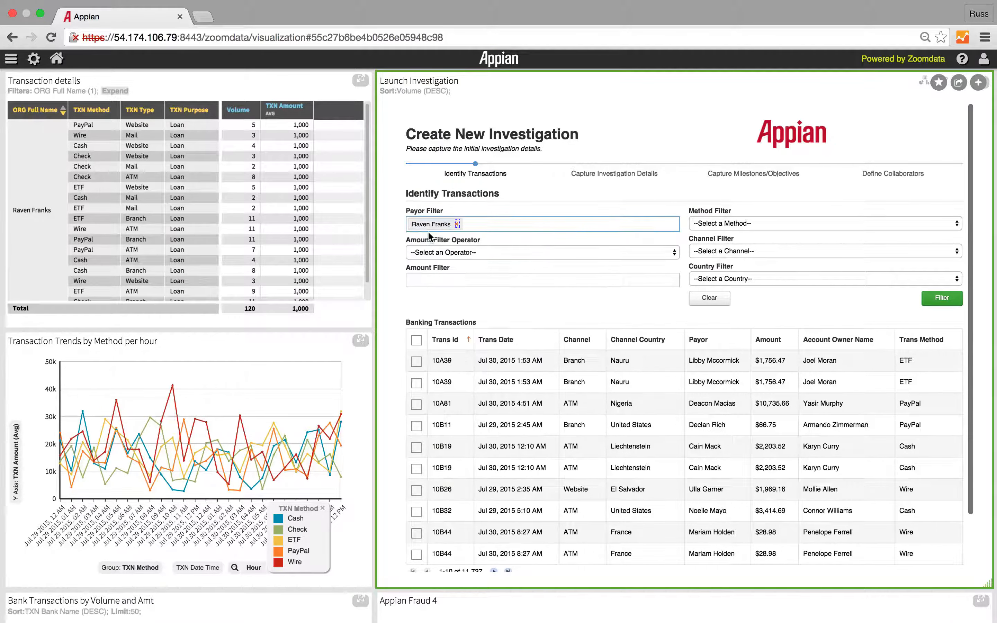
{"action": "left_click", "coordinate": [943, 298]}
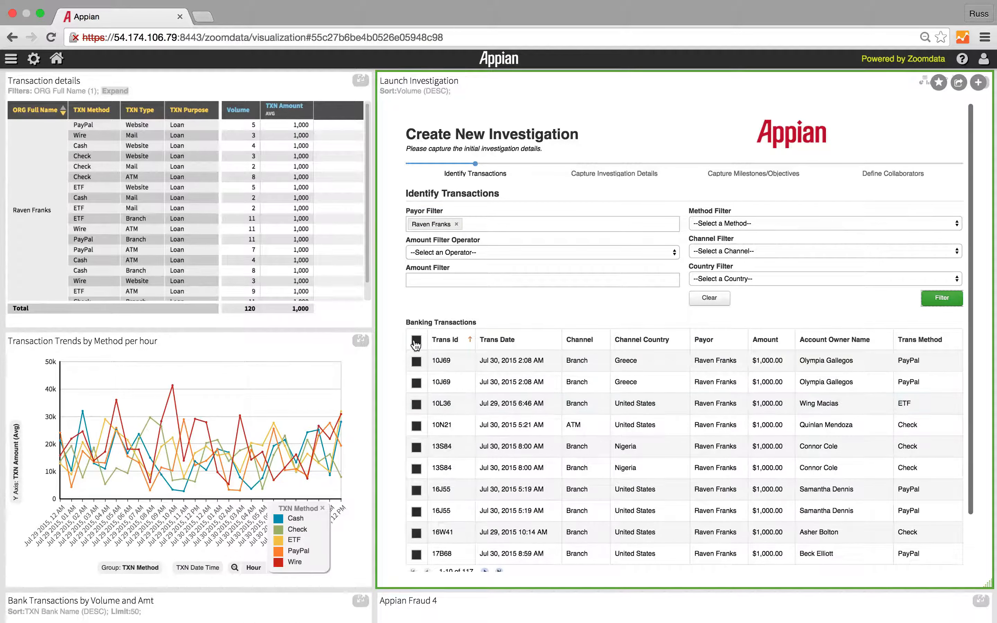
{"action": "left_click", "coordinate": [417, 341]}
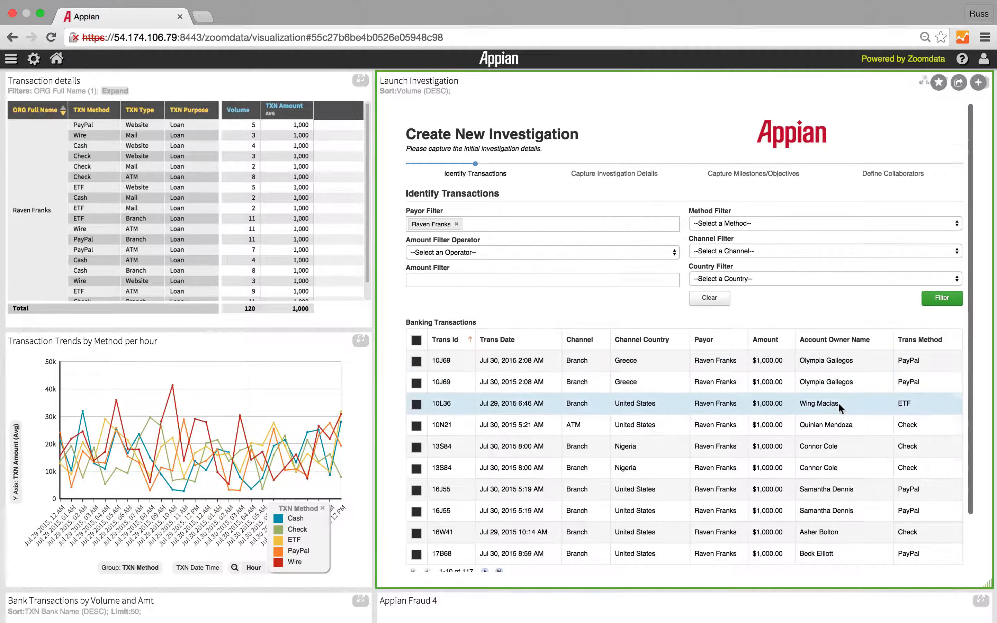
{"action": "scroll", "coordinate": [838, 403], "scroll_direction": "down", "scroll_amount": 4}
{"action": "left_click", "coordinate": [941, 528]}
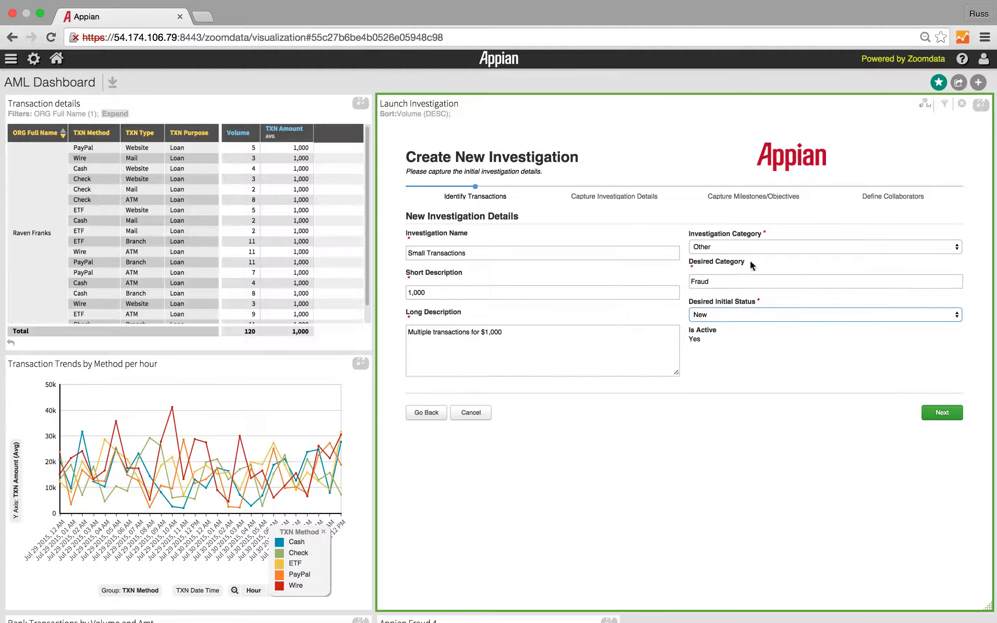
Step: Set the investigation category to Other and the desired initial status to New, keep Fraud as desired category, and continue to the milestones
{"action": "left_click", "coordinate": [734, 249]}
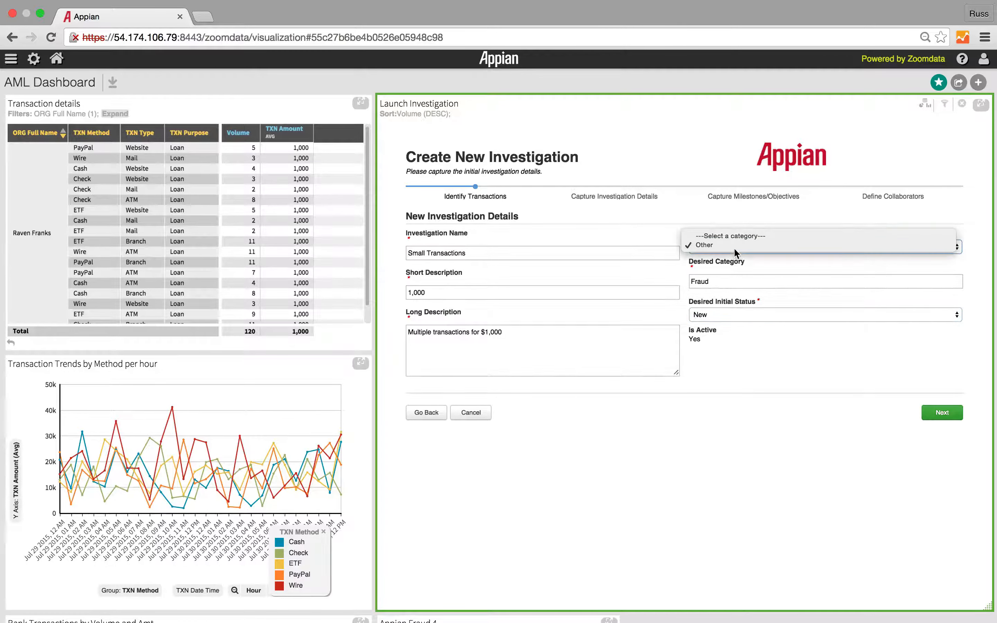
{"action": "left_click", "coordinate": [732, 244]}
{"action": "left_click", "coordinate": [733, 281]}
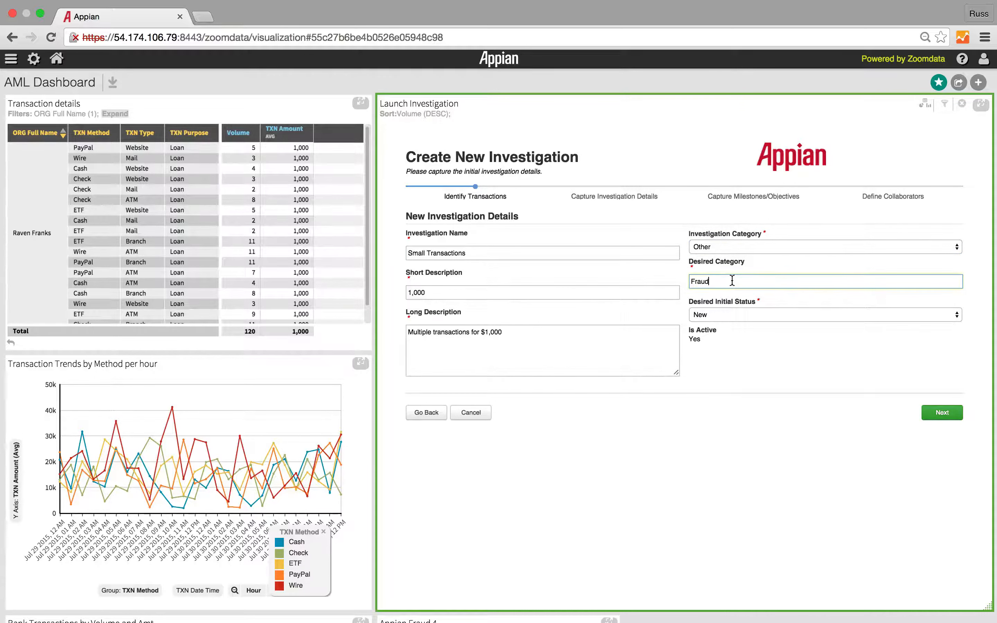
{"action": "left_click", "coordinate": [729, 310]}
{"action": "left_click", "coordinate": [729, 314]}
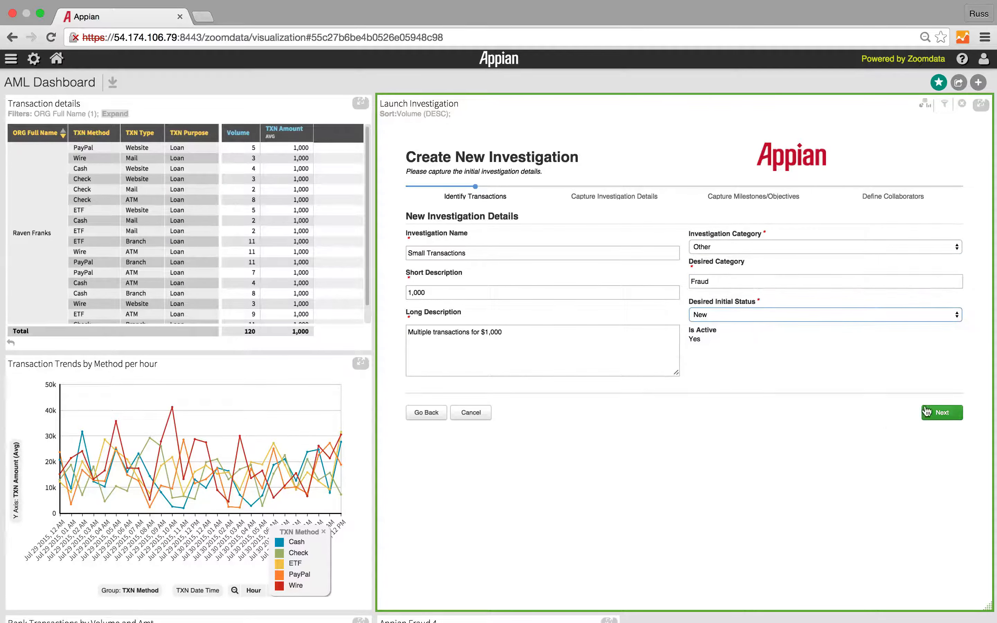
{"action": "left_click", "coordinate": [943, 413]}
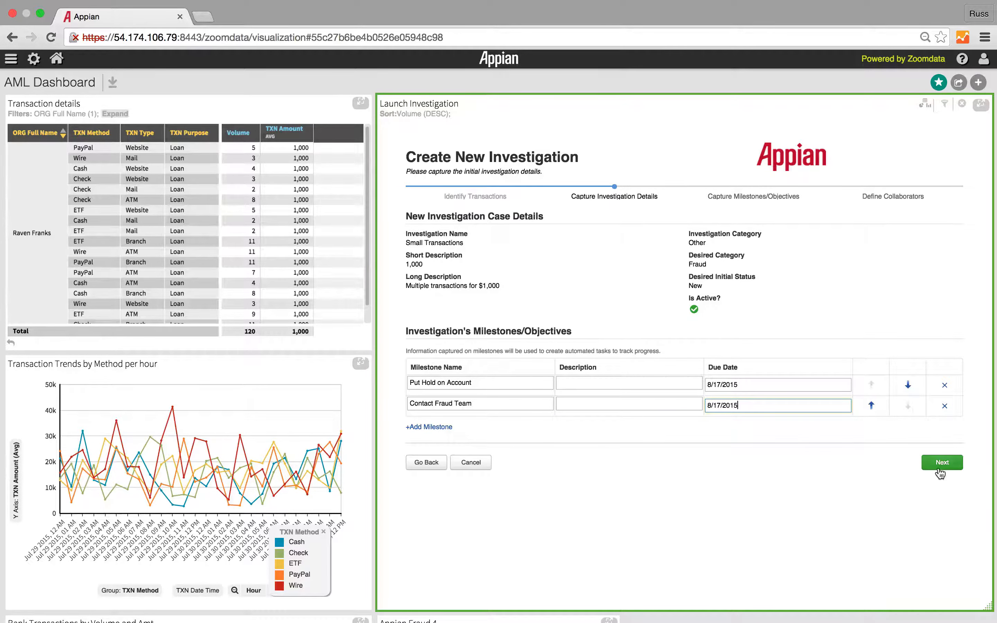
Step: Accept the investigation's milestones, add the collaborator by name, and continue to the supporting documents
{"action": "left_click", "coordinate": [951, 465]}
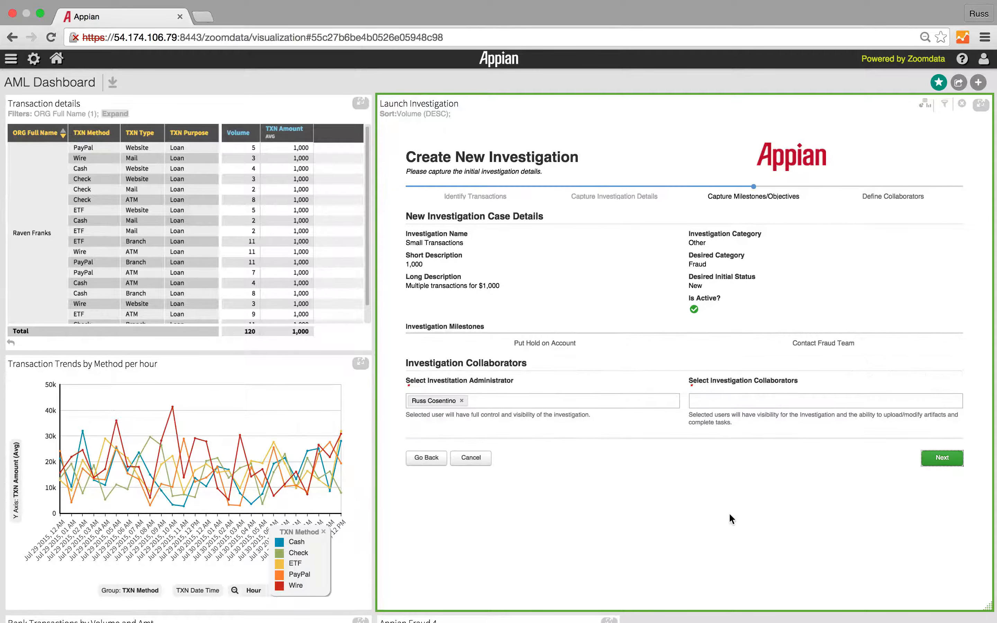
{"action": "left_click", "coordinate": [740, 398]}
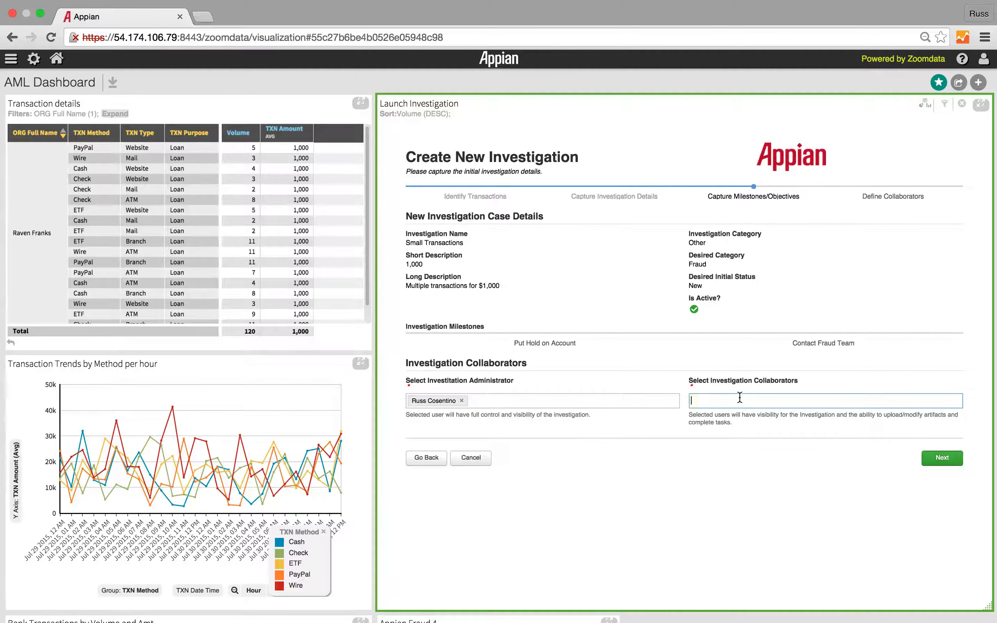
{"action": "type", "text": "jorge"}
{"action": "left_click", "coordinate": [737, 420]}
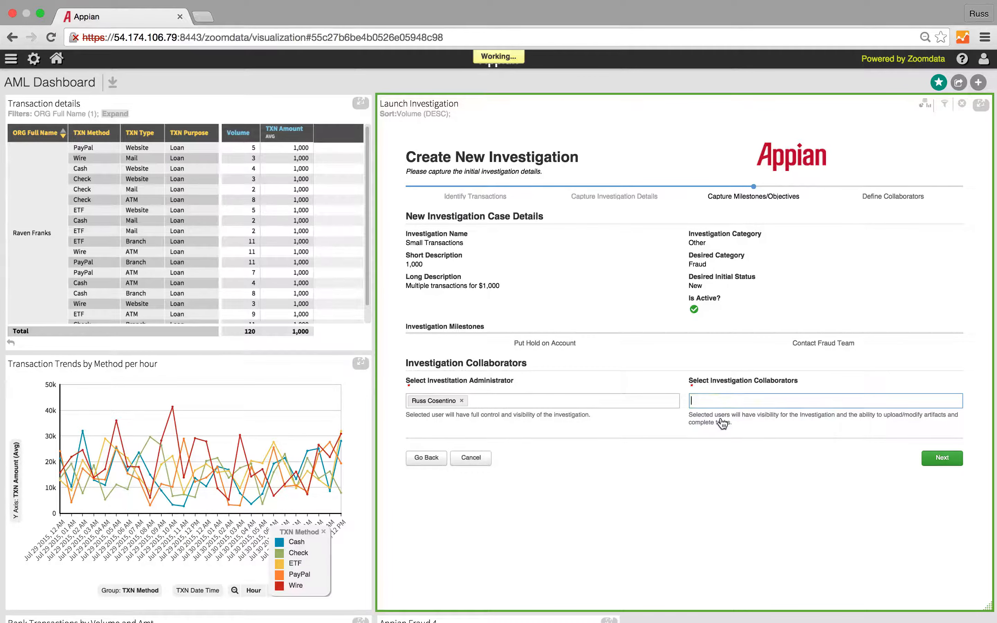
{"action": "left_click", "coordinate": [927, 455]}
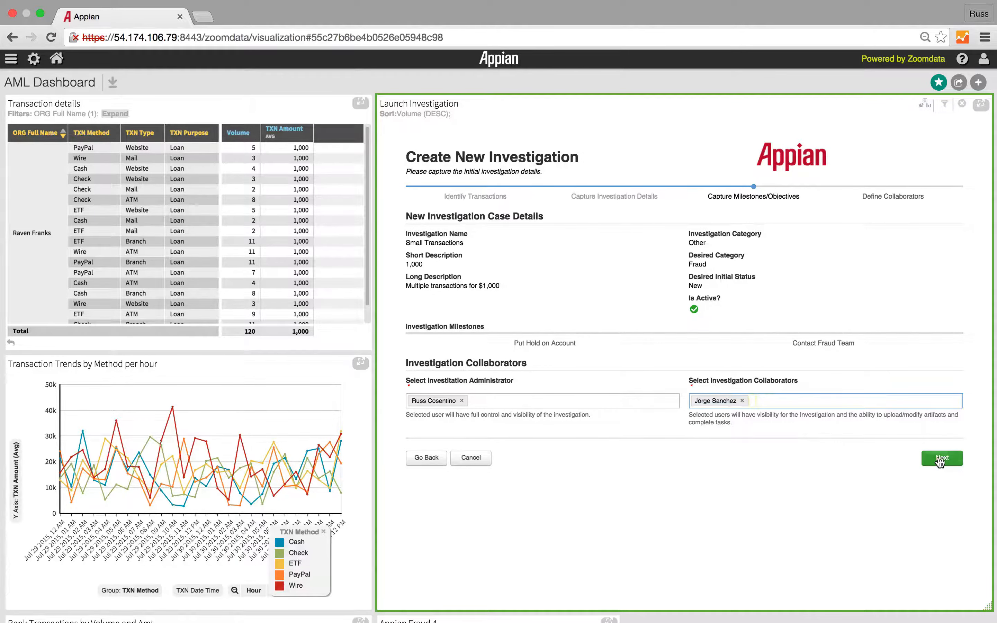
Step: Upload appian_fraud_4_20150816060853.csv from Downloads as the supporting document and launch the investigation
{"action": "left_click", "coordinate": [425, 472]}
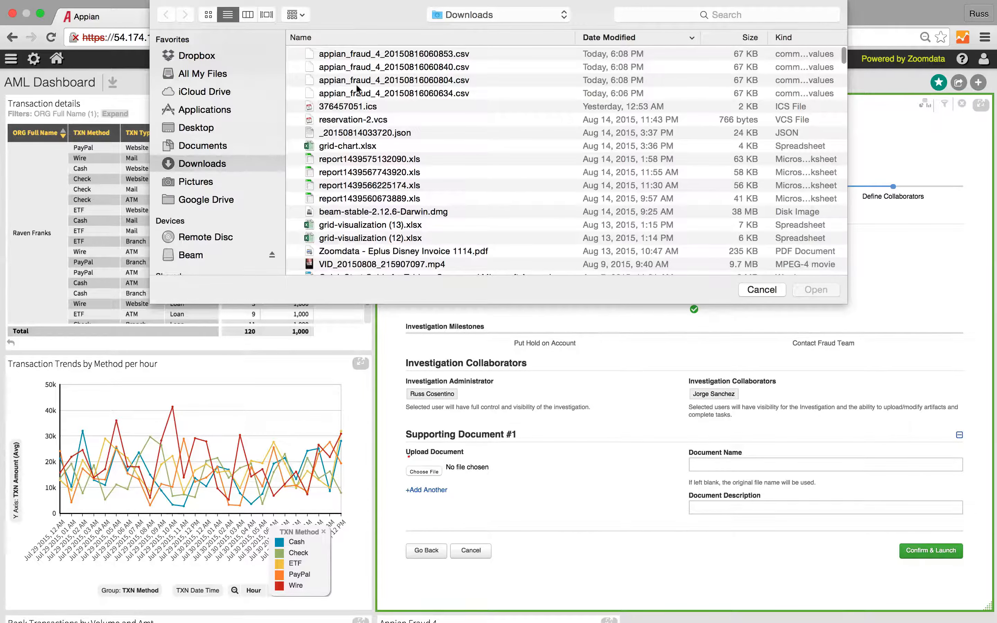
{"action": "left_click", "coordinate": [364, 58]}
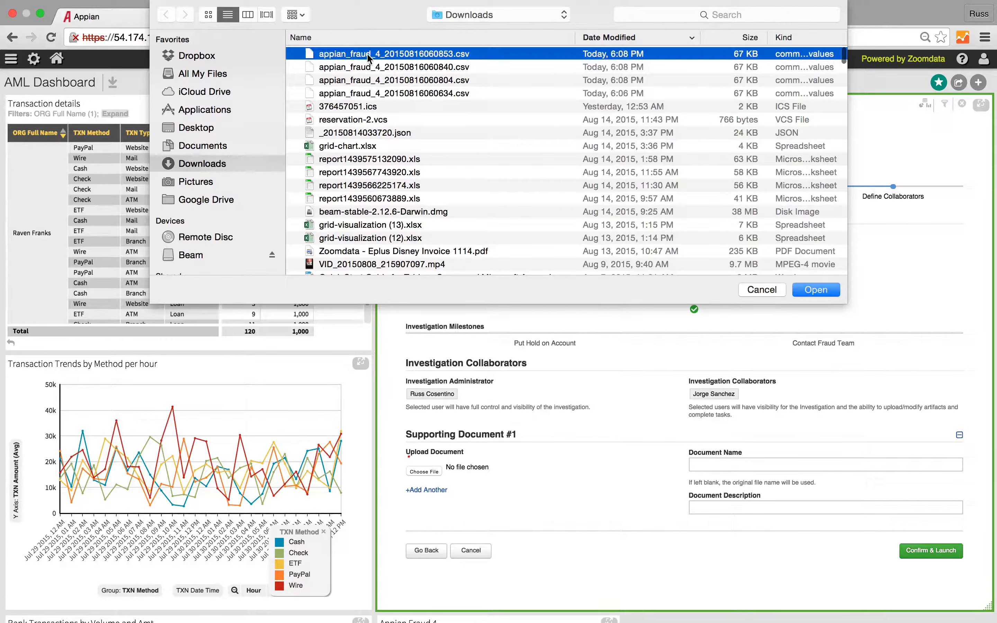
{"action": "left_click", "coordinate": [811, 291]}
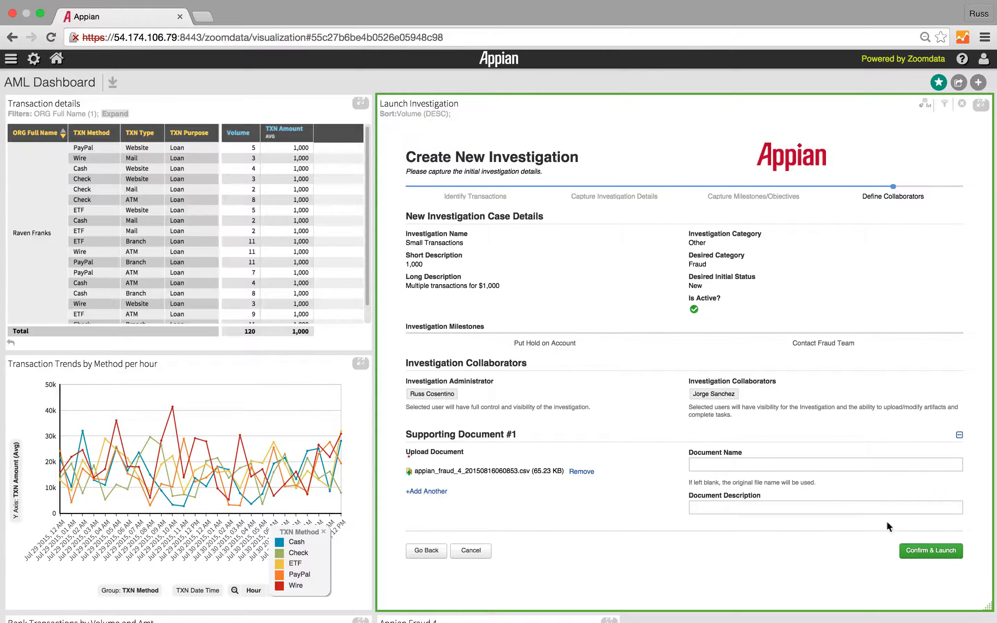
{"action": "left_click", "coordinate": [917, 552]}
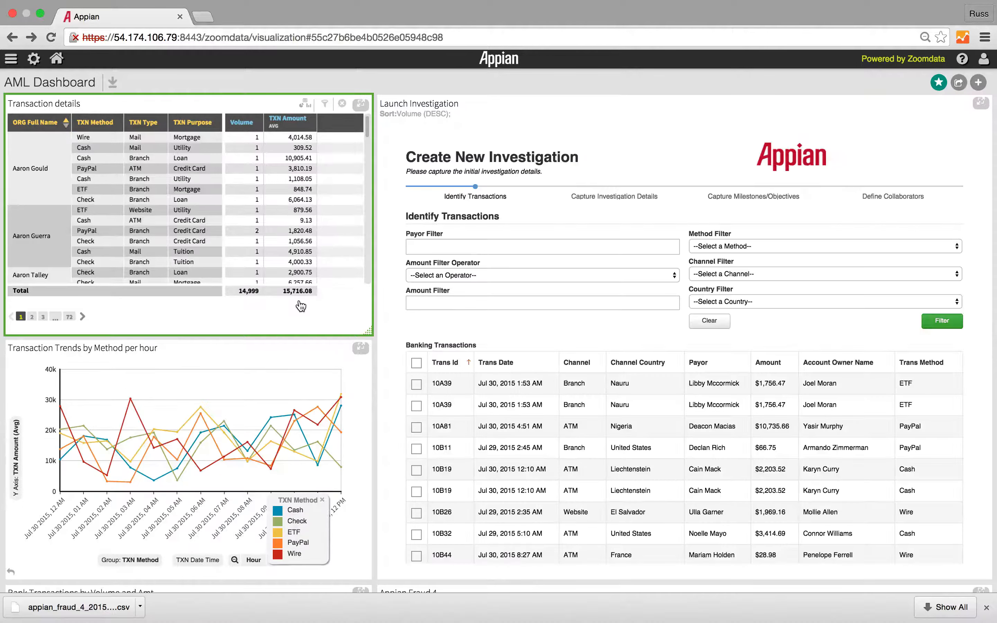
Step: Change the Transaction Trends by Method chart from hourly to Minute detail, inspect the tallest Cash spike, and return to the dashboard
{"action": "left_click", "coordinate": [358, 348]}
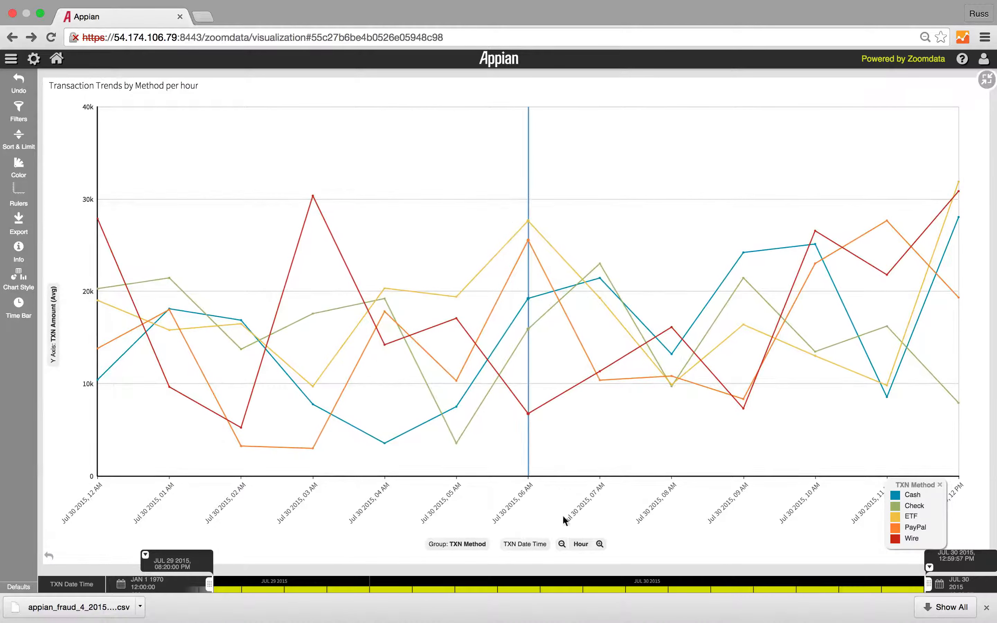
{"action": "left_click", "coordinate": [600, 544]}
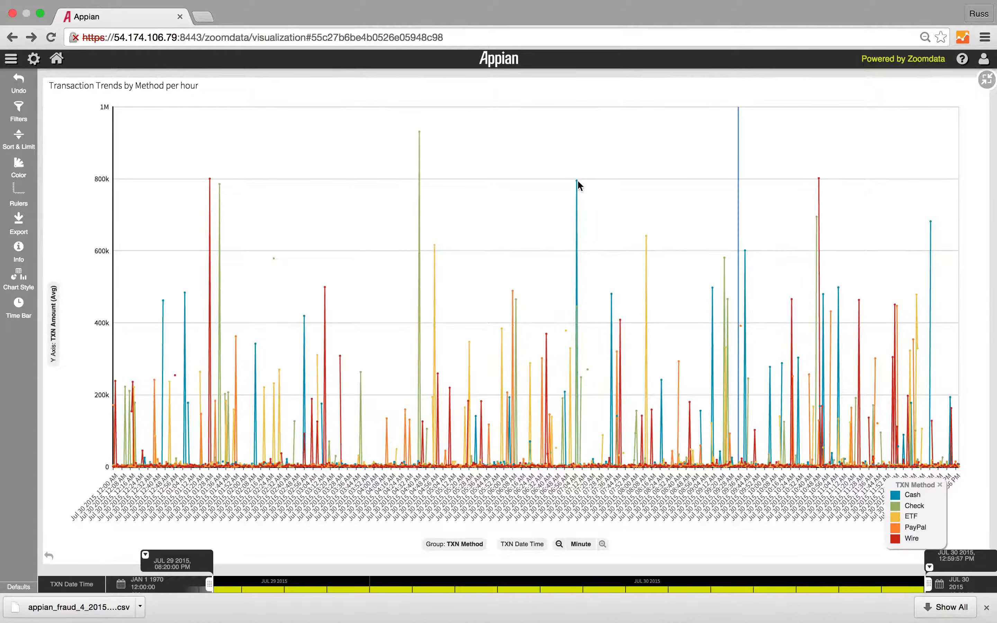
{"action": "mouse_move", "coordinate": [577, 184]}
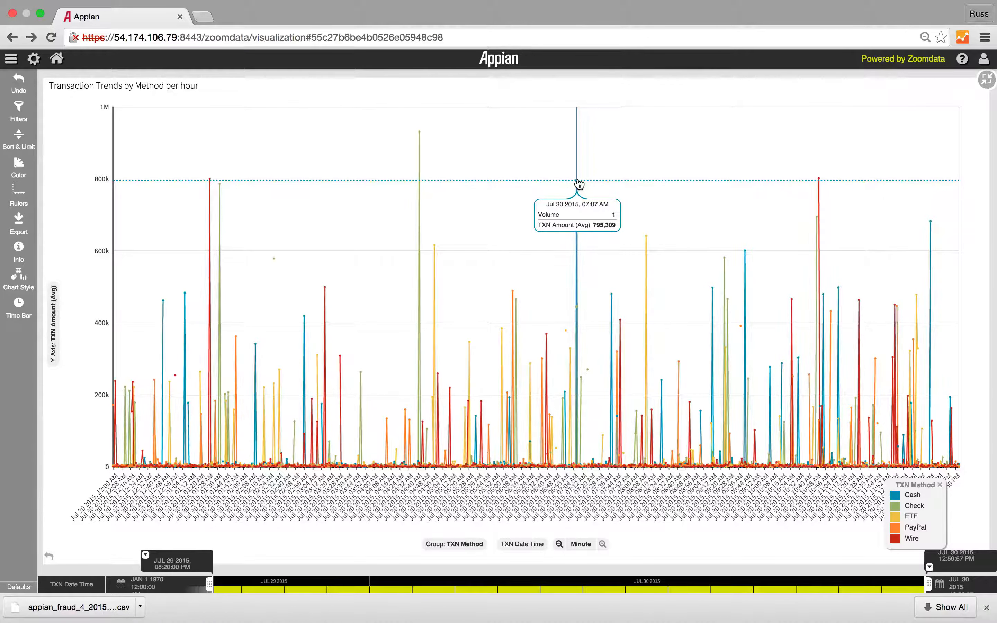
{"action": "left_click", "coordinate": [986, 81]}
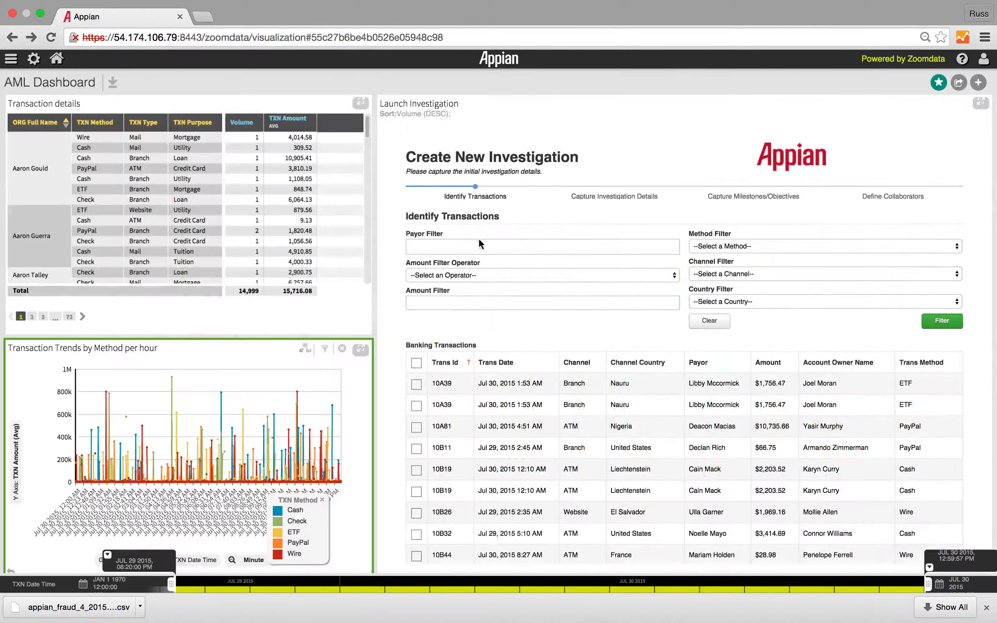
Step: Filter the Transaction details table by the green cell in the Appian Fraud 4 heat map's first row, and return to the dashboard
{"action": "scroll", "coordinate": [347, 371], "scroll_direction": "down", "scroll_amount": 7}
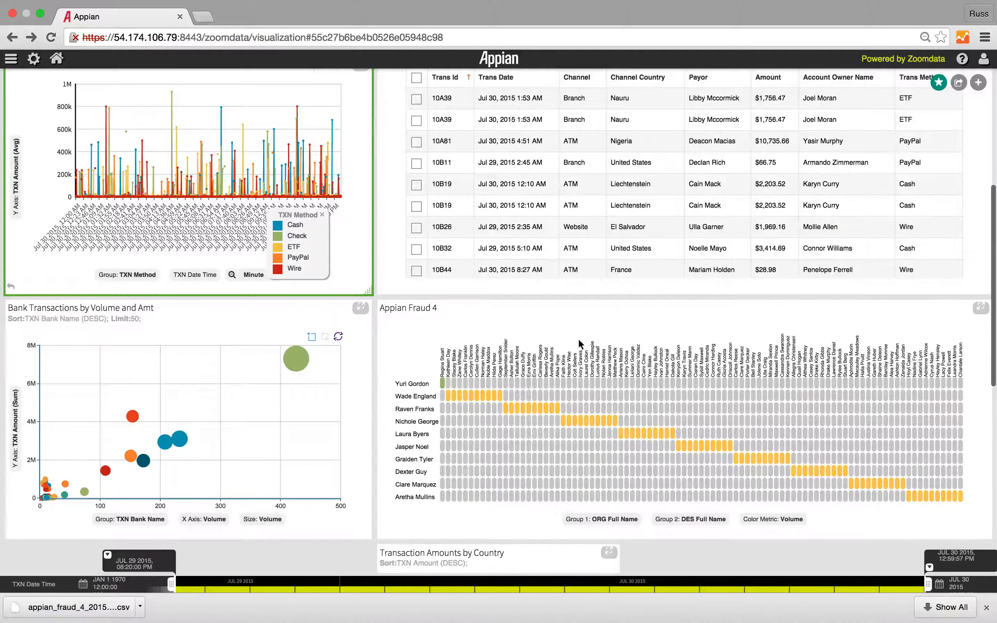
{"action": "left_click", "coordinate": [981, 307]}
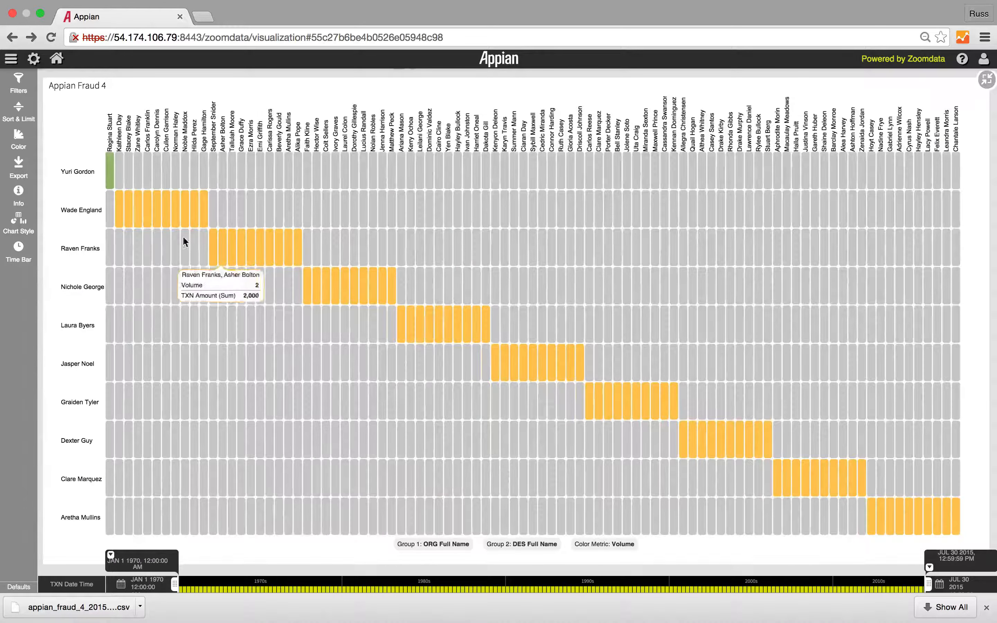
{"action": "mouse_move", "coordinate": [119, 213]}
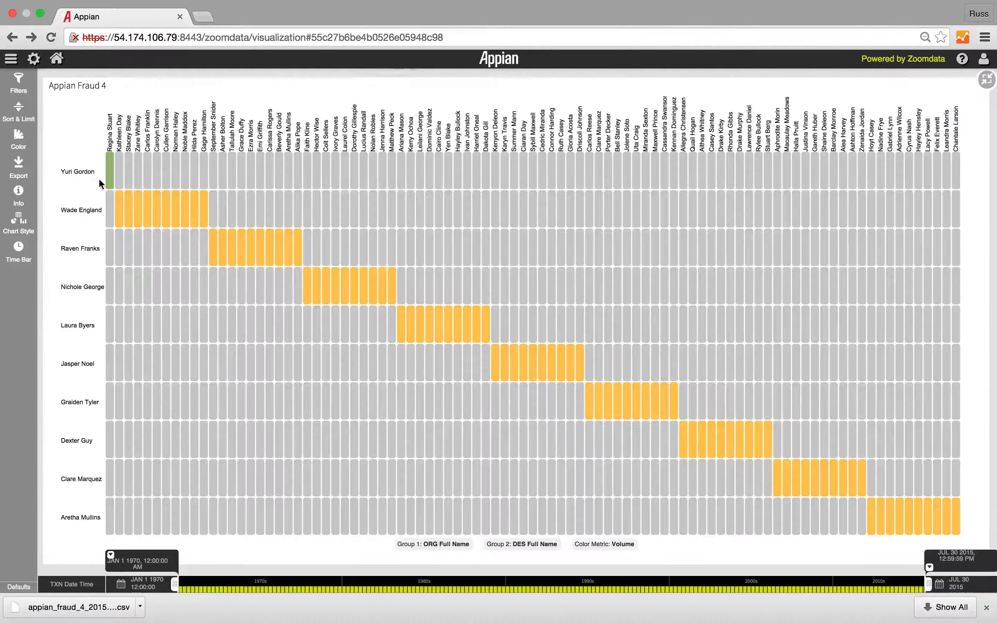
{"action": "mouse_move", "coordinate": [108, 182]}
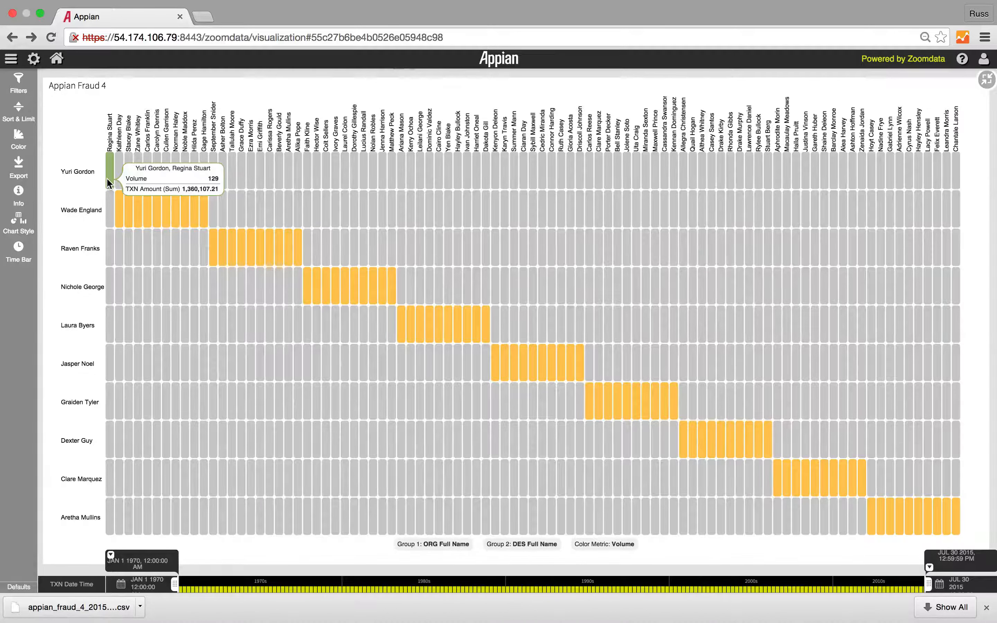
{"action": "left_click", "coordinate": [108, 181]}
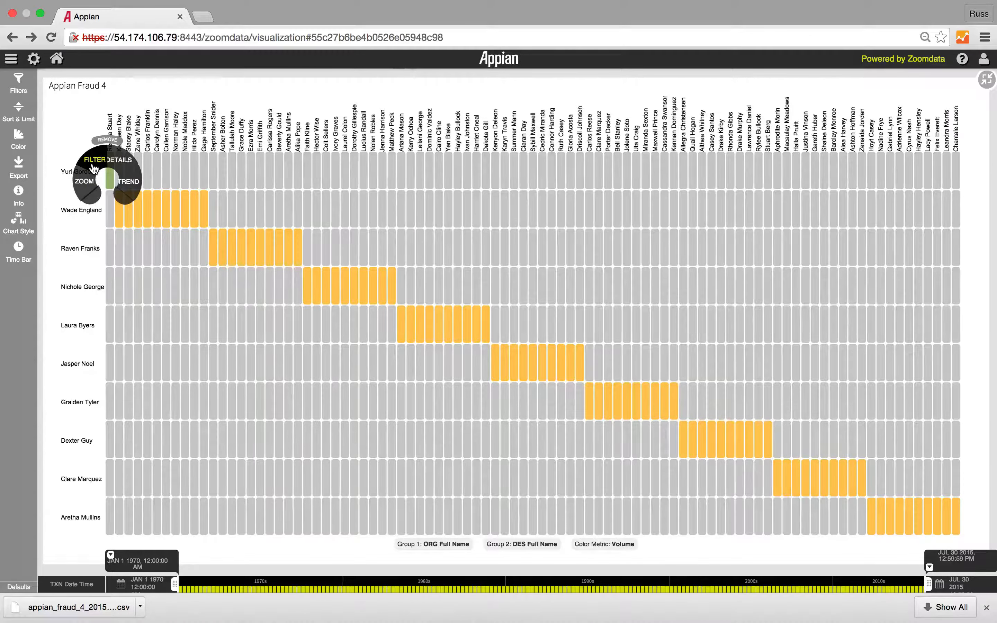
{"action": "left_click", "coordinate": [93, 168]}
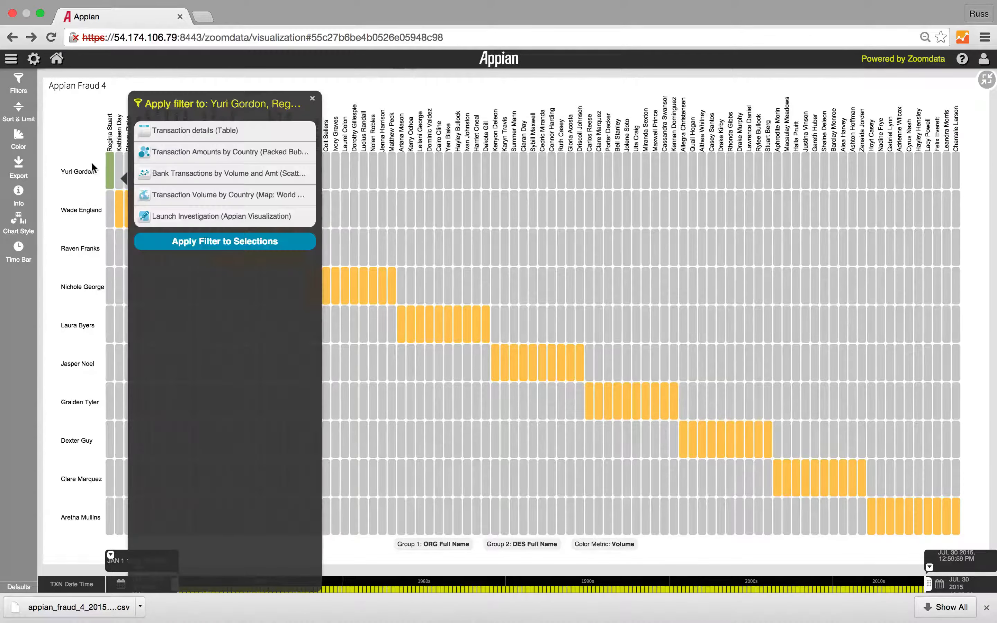
{"action": "left_click", "coordinate": [183, 132]}
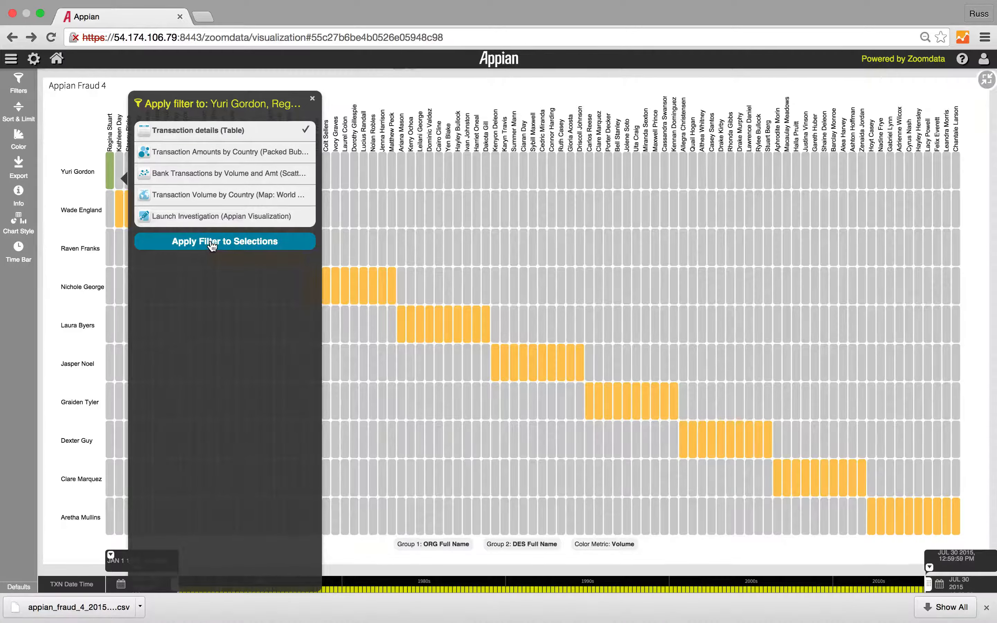
{"action": "left_click", "coordinate": [212, 243]}
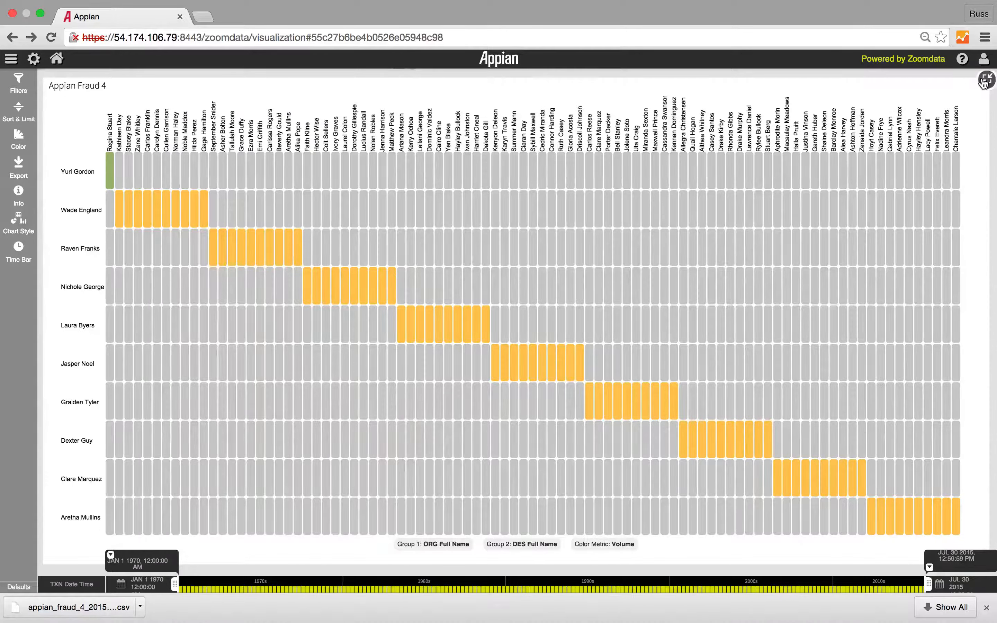
{"action": "left_click", "coordinate": [985, 81]}
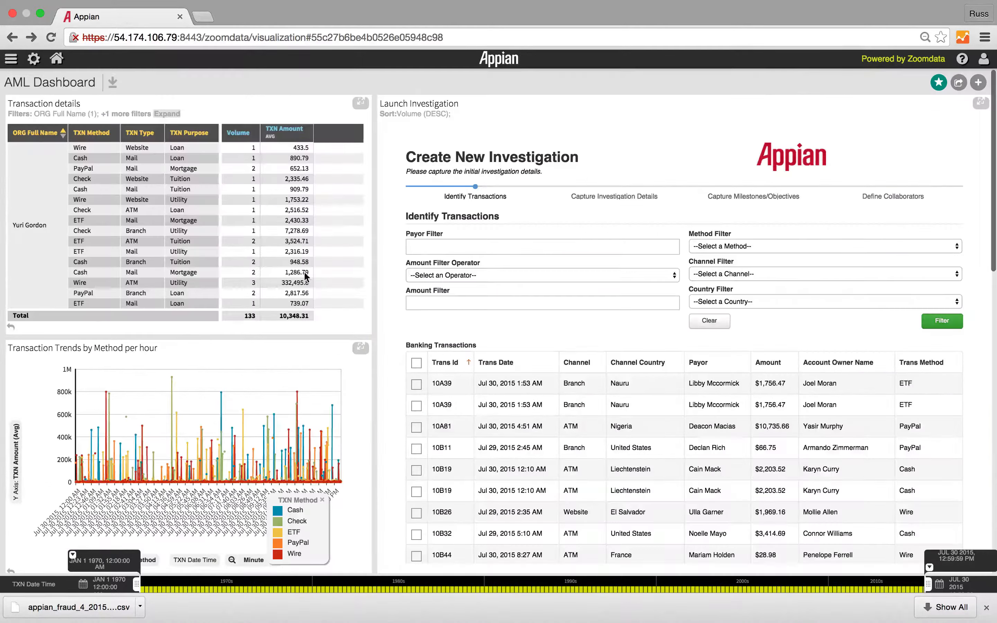
Step: Add DES Full Name and TXN Bank Name as column attributes to the Transaction details table, and return to the dashboard
{"action": "left_click", "coordinate": [360, 102]}
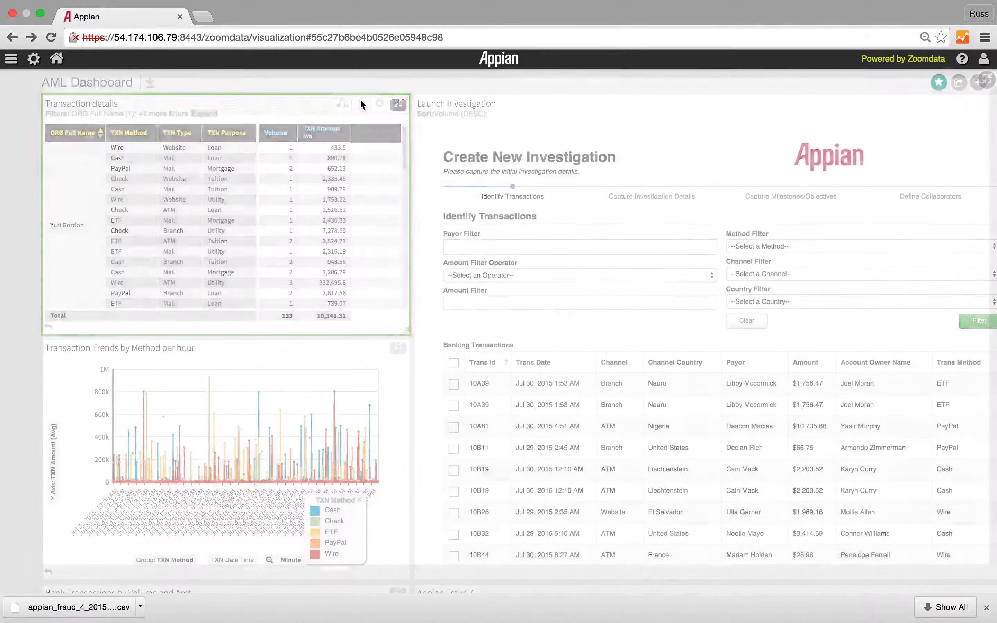
{"action": "left_click", "coordinate": [17, 113]}
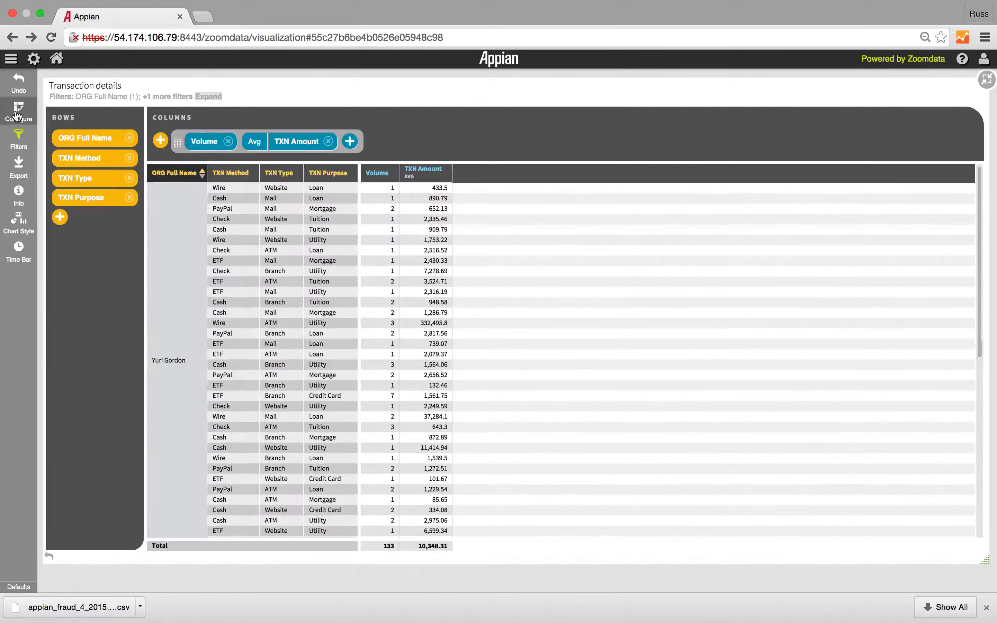
{"action": "left_click", "coordinate": [160, 141]}
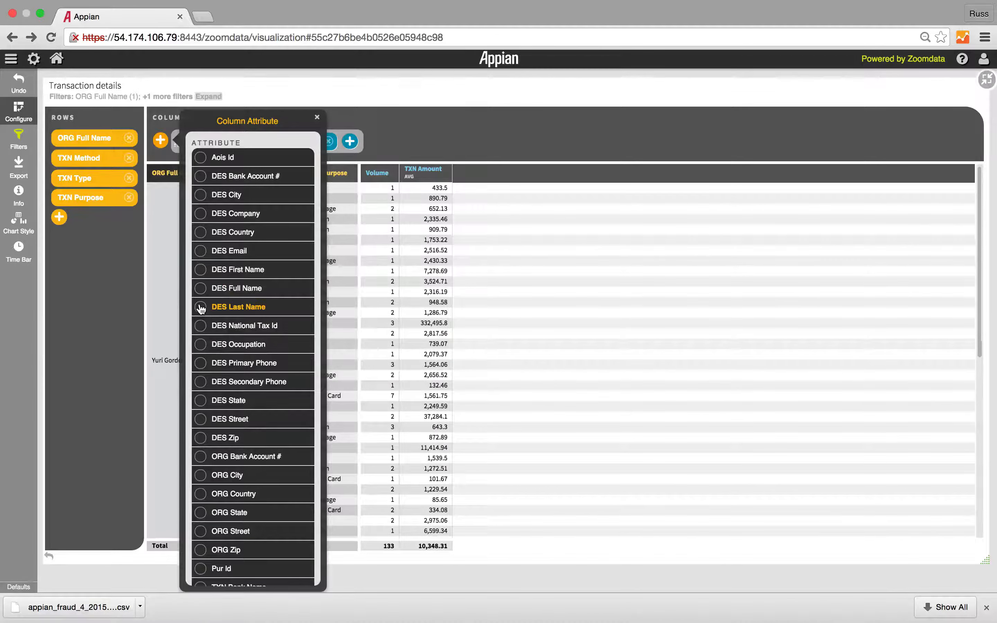
{"action": "left_click", "coordinate": [200, 288]}
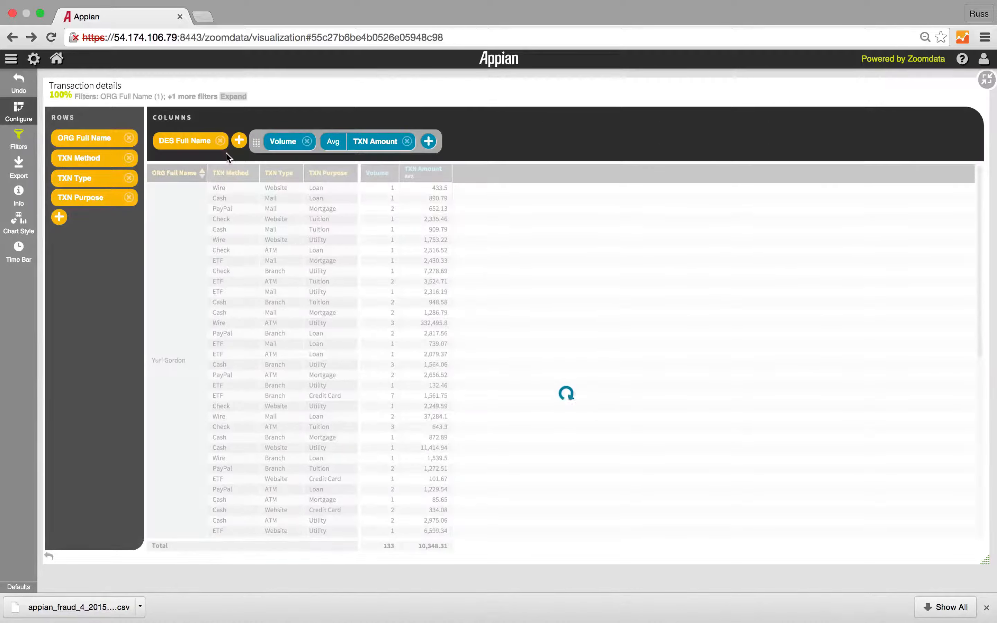
{"action": "left_click", "coordinate": [239, 141]}
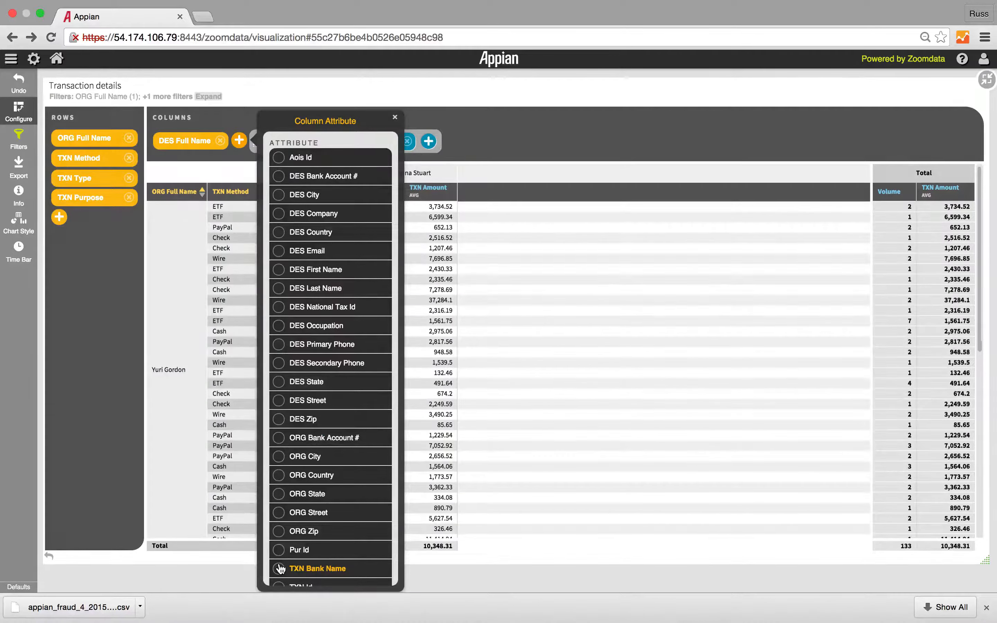
{"action": "left_click", "coordinate": [280, 568]}
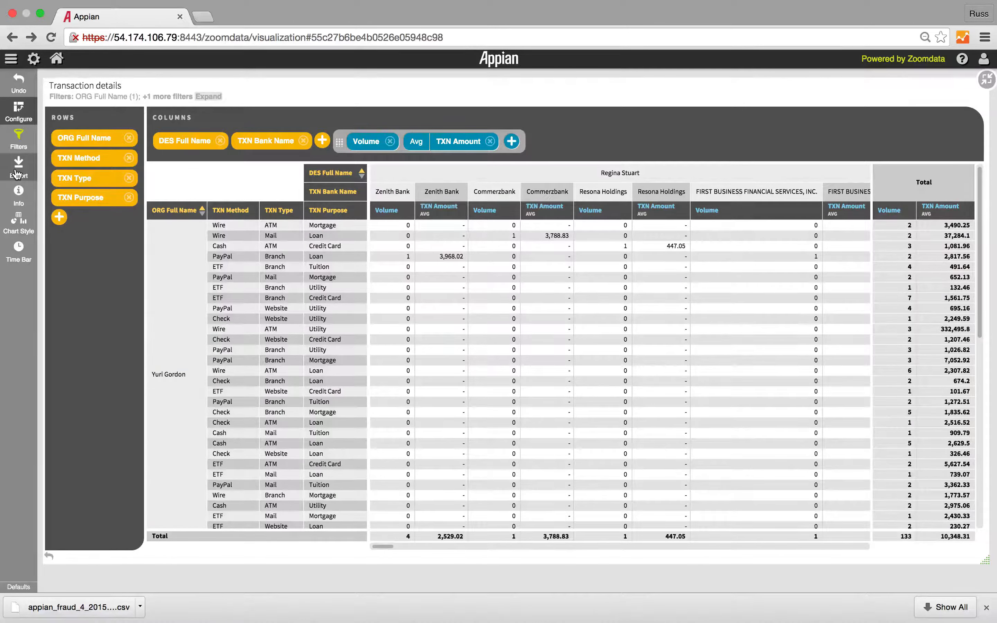
{"action": "left_click", "coordinate": [987, 80]}
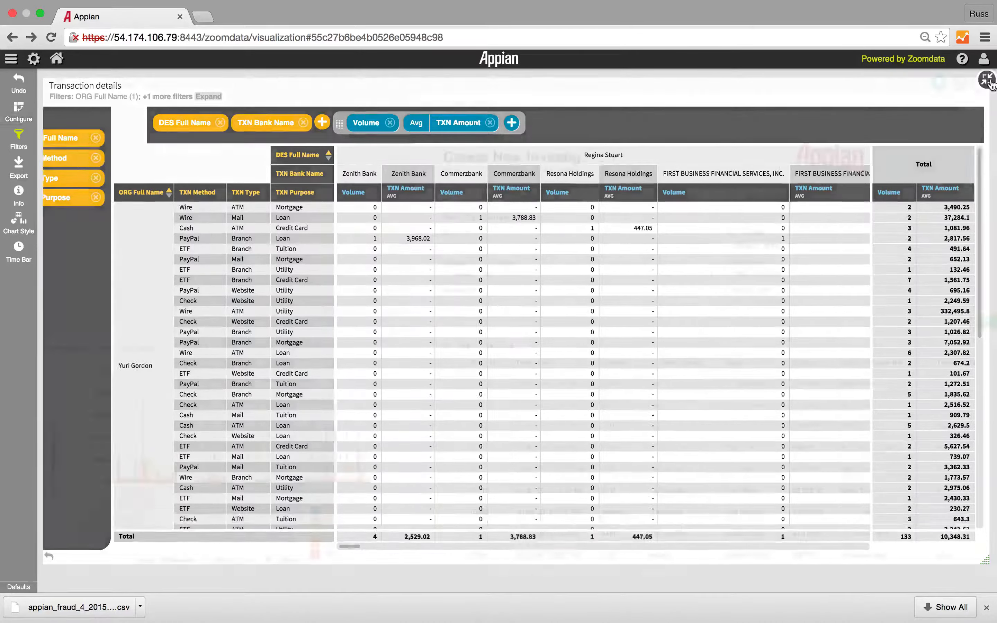